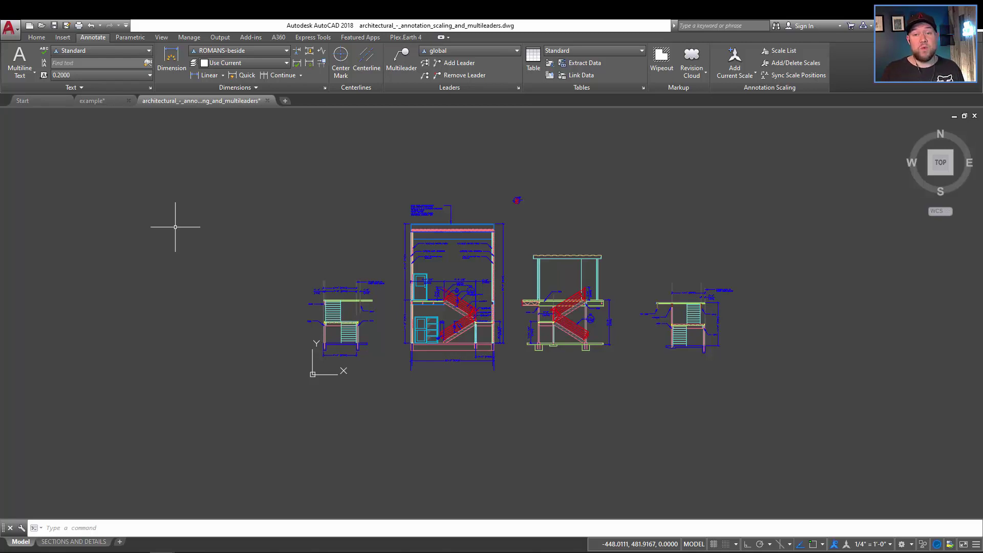
Step: Open AutoCAD's Options dialog with the OPTIONS command and nudge it into position
{"action": "type", "text": "OPTIONS"}
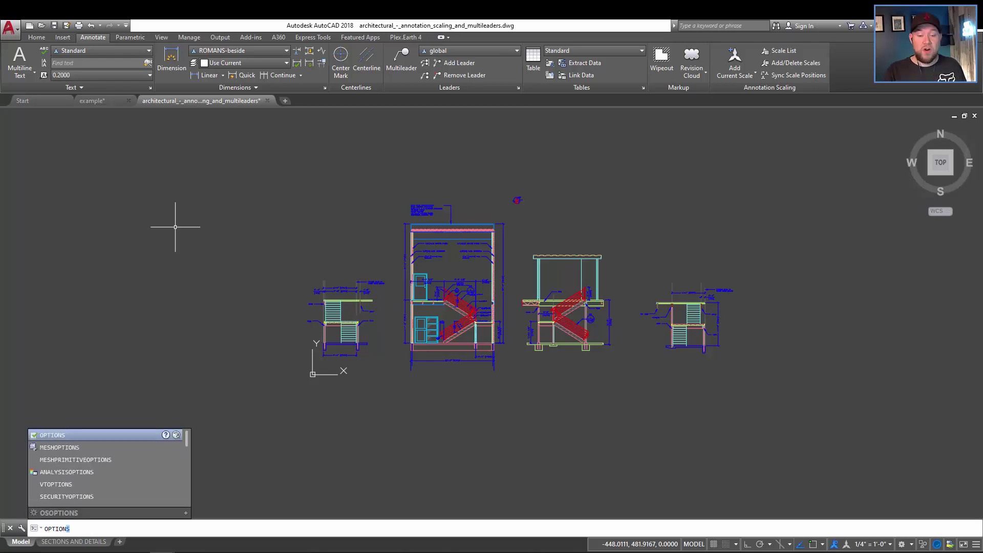
{"action": "key", "text": "Return"}
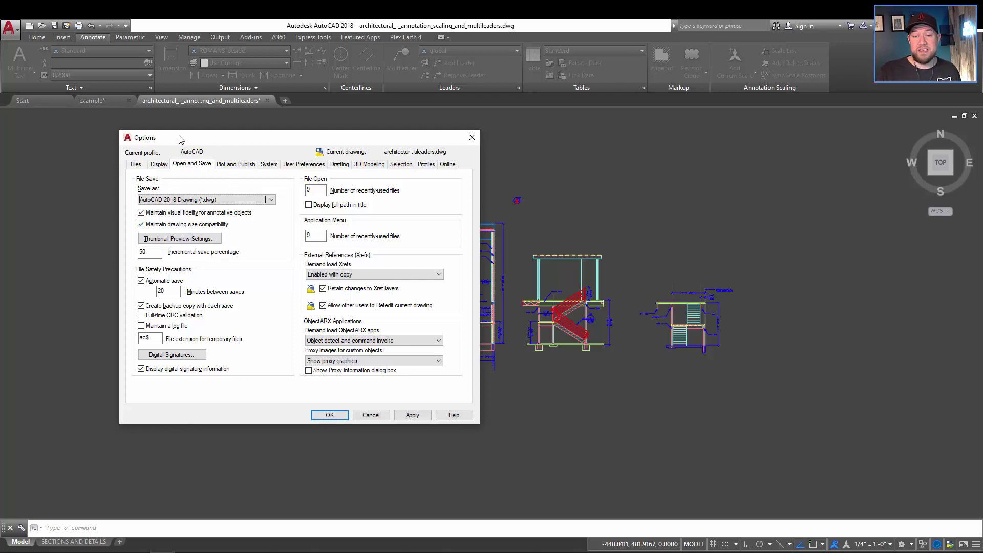
{"action": "left_click_drag", "start_coordinate": [181, 137], "coordinate": [169, 133]}
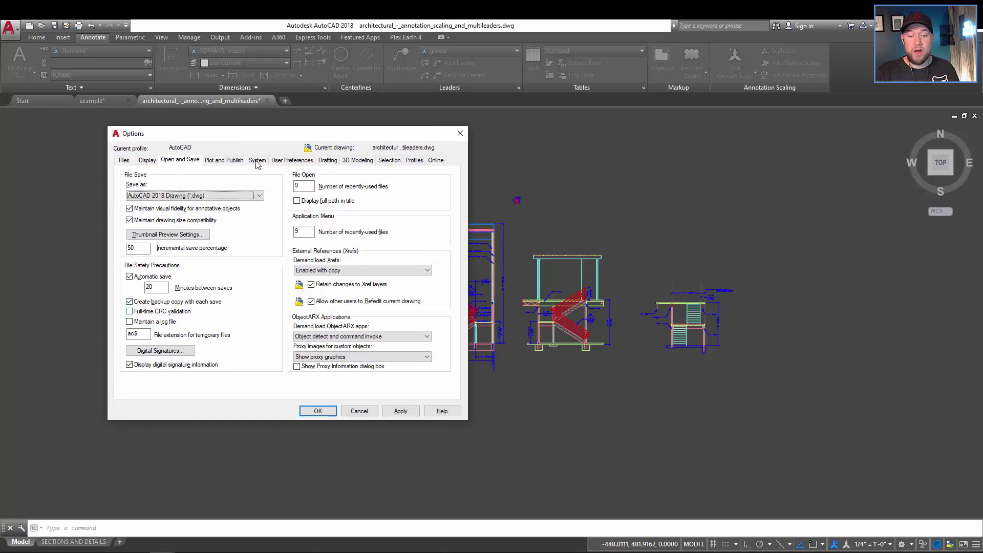
{"action": "left_click_drag", "start_coordinate": [242, 137], "coordinate": [245, 142]}
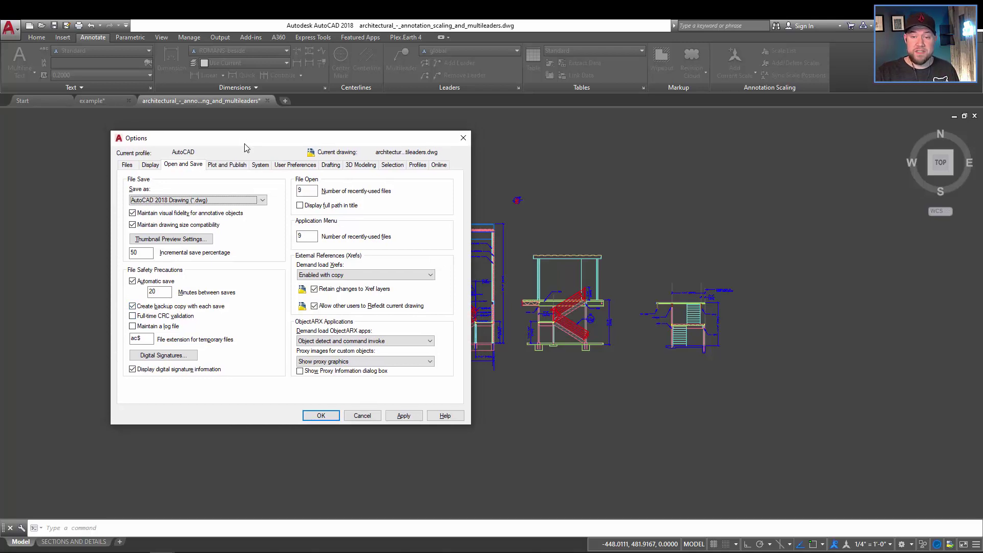
Step: Check the 20-minute autosave interval and the ac$ temporary file extension under Open and Save
{"action": "double_click", "coordinate": [163, 293]}
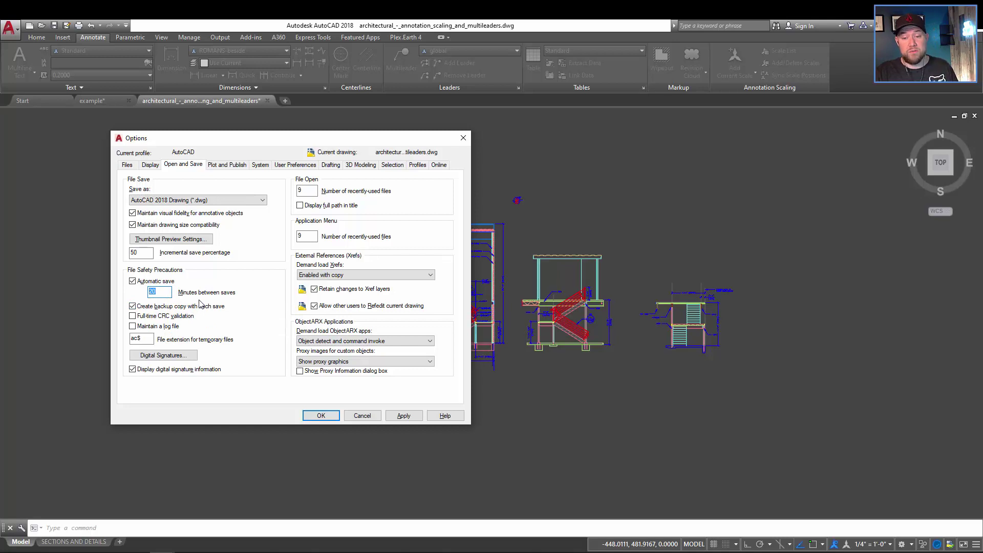
{"action": "left_click", "coordinate": [162, 295]}
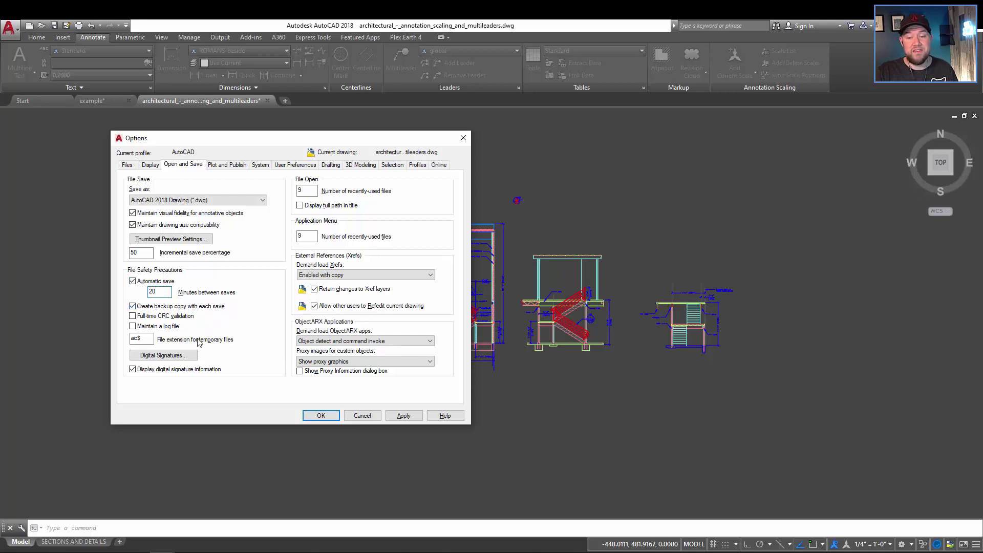
{"action": "double_click", "coordinate": [140, 340]}
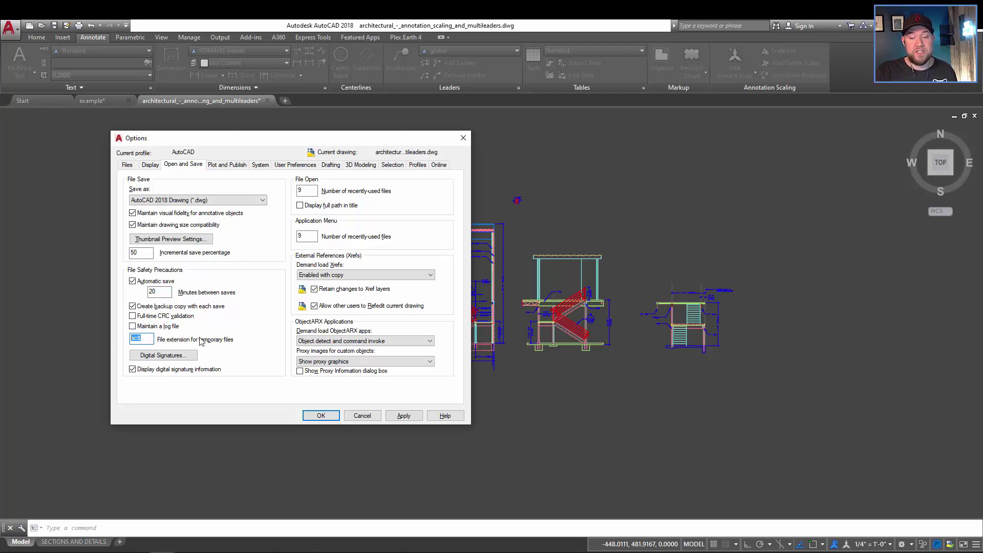
{"action": "left_click", "coordinate": [152, 339]}
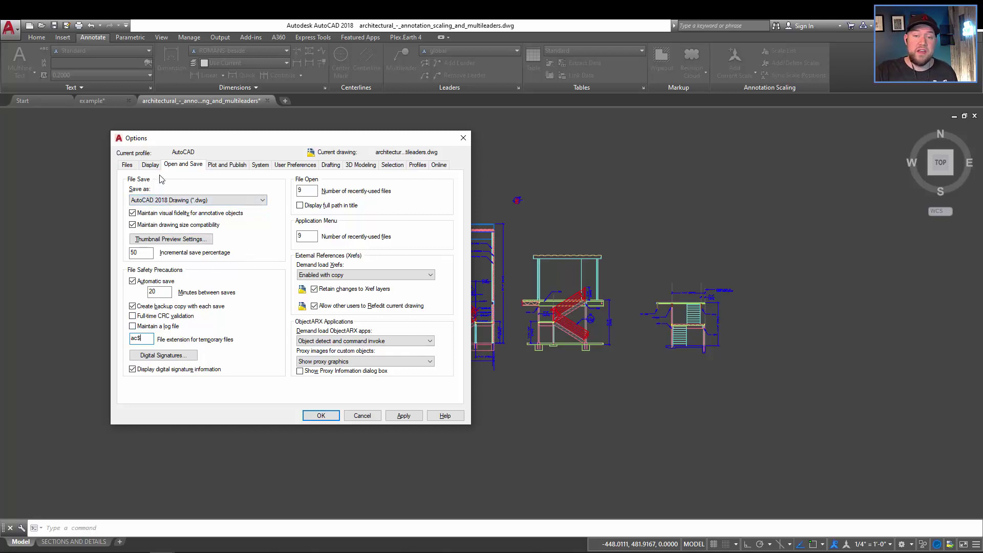
Step: Expand Automatic Save File Location on the Files tab to reveal the AppData Temp path
{"action": "left_click", "coordinate": [128, 165]}
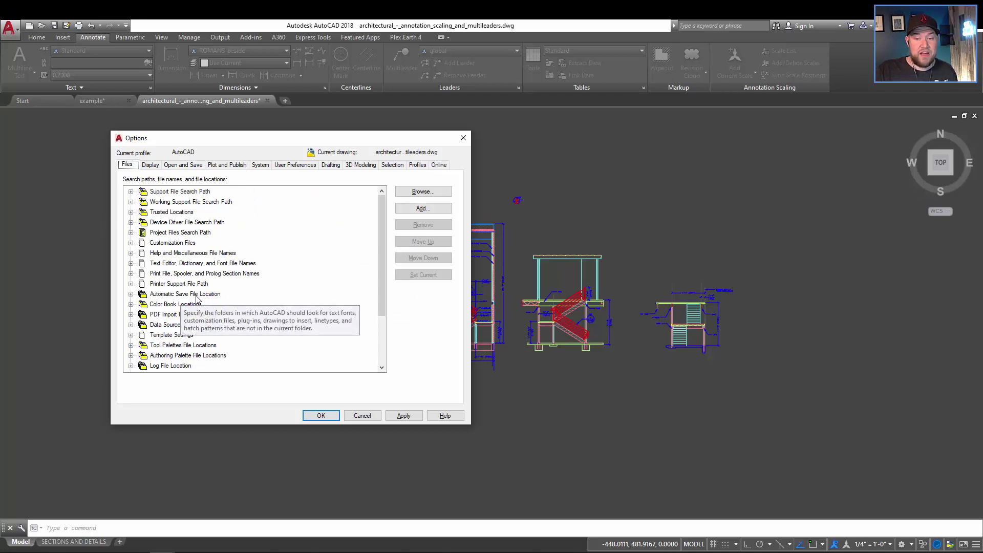
{"action": "left_click", "coordinate": [131, 295]}
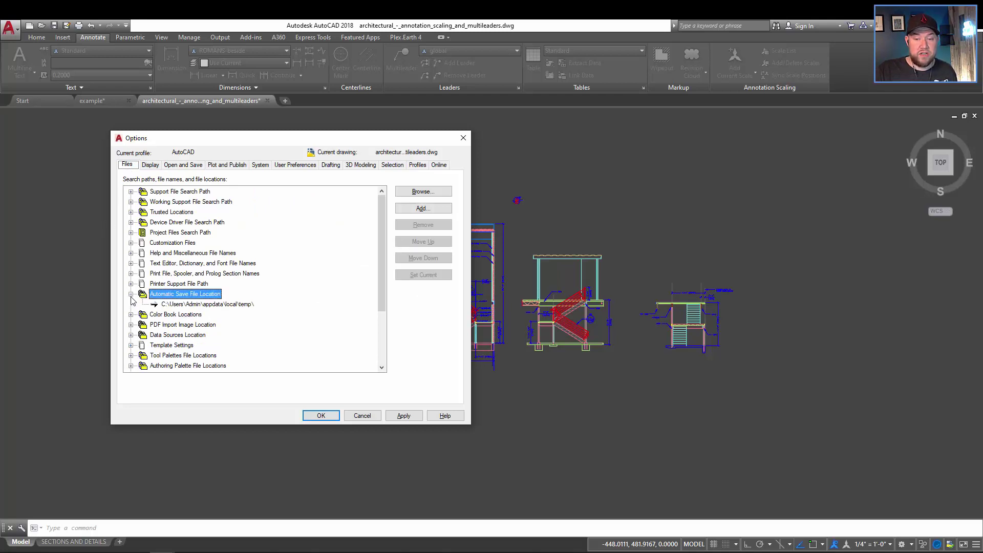
{"action": "left_click", "coordinate": [157, 305]}
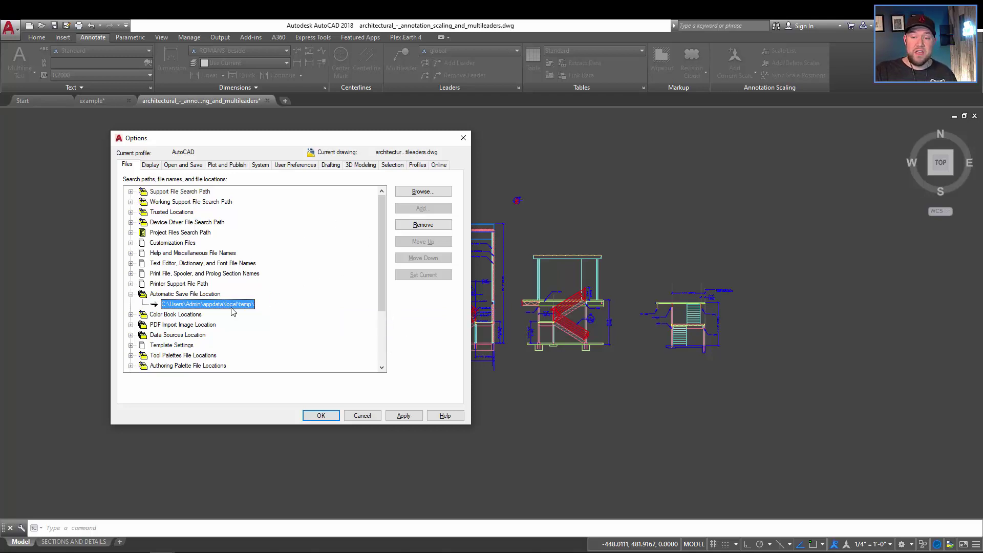
Step: Select and copy the autosave folder path, leaving the Browse picker unchanged
{"action": "left_click", "coordinate": [423, 192]}
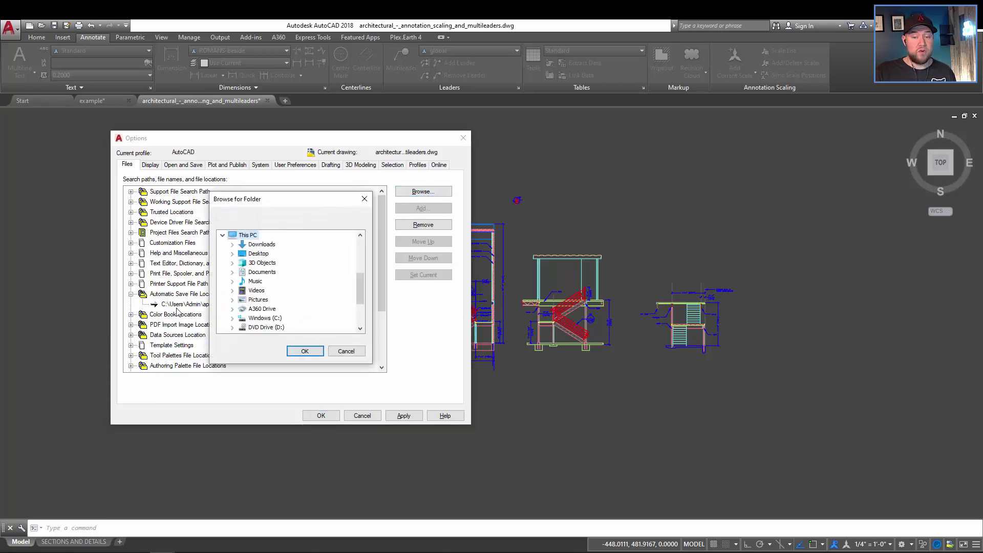
{"action": "left_click", "coordinate": [345, 352]}
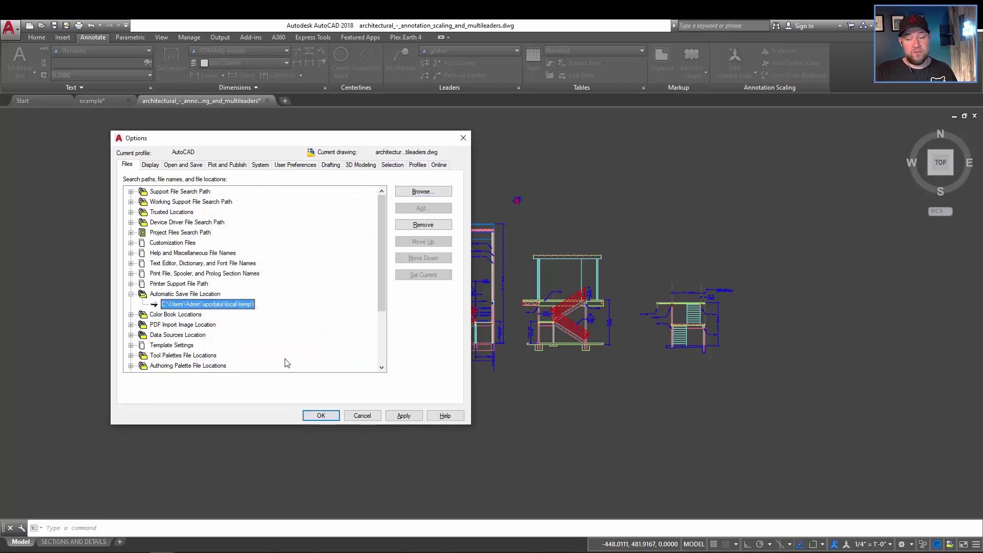
{"action": "left_click", "coordinate": [197, 305]}
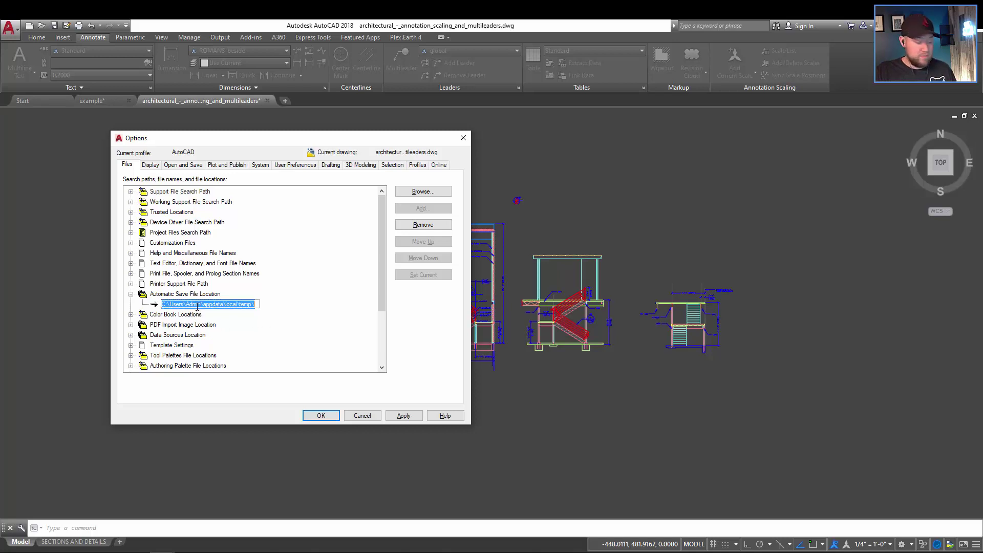
{"action": "left_click", "coordinate": [257, 305]}
{"action": "double_click", "coordinate": [239, 303]}
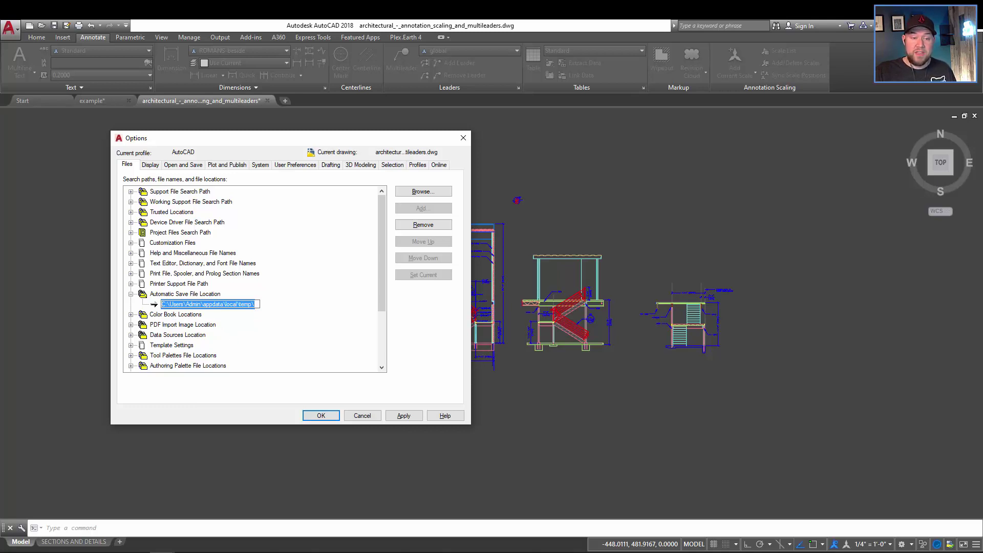
Step: Open the Temp folder in Explorer and select the architectural drawing's 229 KB .sv$ autosave
{"action": "key", "text": "alt+Tab"}
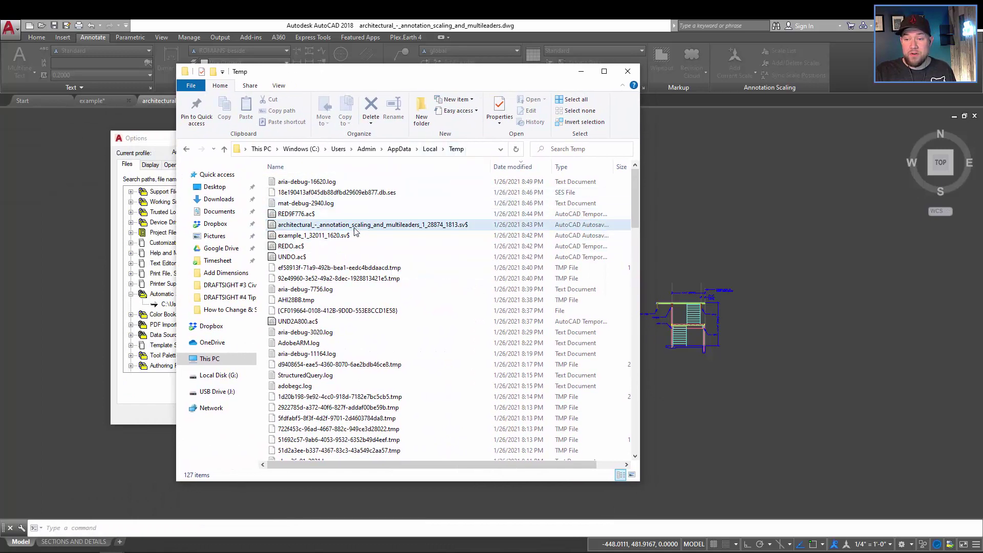
{"action": "left_click", "coordinate": [408, 225]}
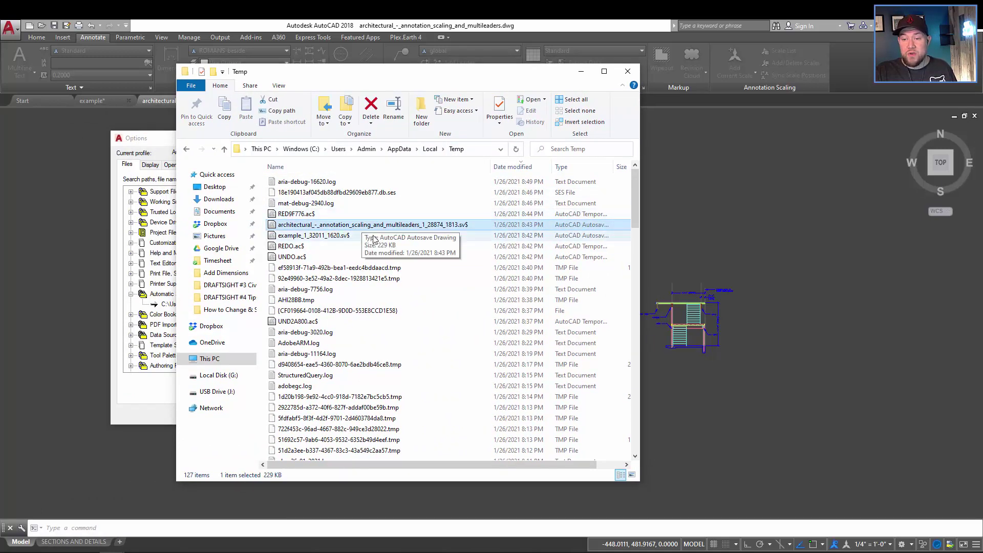
{"action": "left_click_drag", "start_coordinate": [327, 71], "coordinate": [221, 119]}
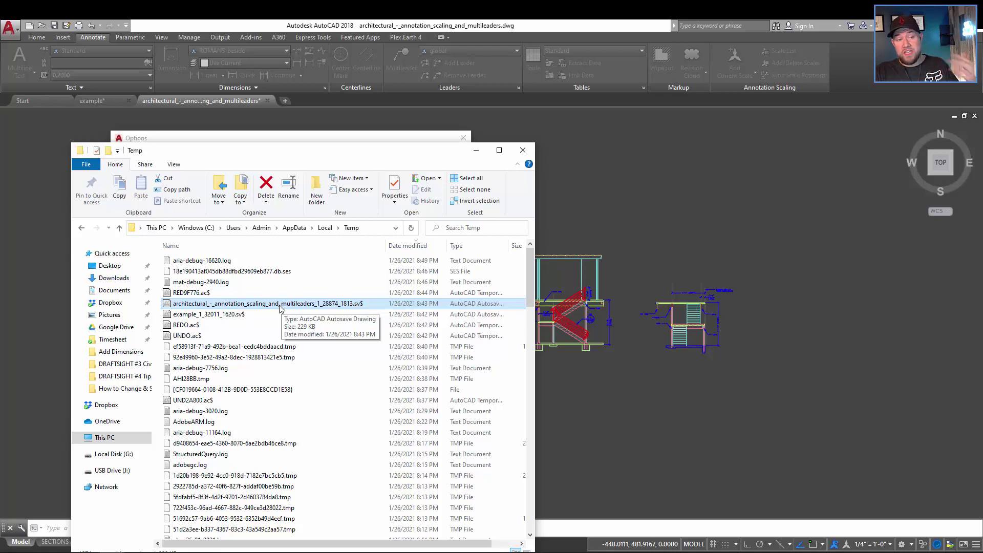
Step: Rename the architectural autosave from .sv$ to .dwg, then close AutoCAD's Options dialog
{"action": "left_click", "coordinate": [361, 306]}
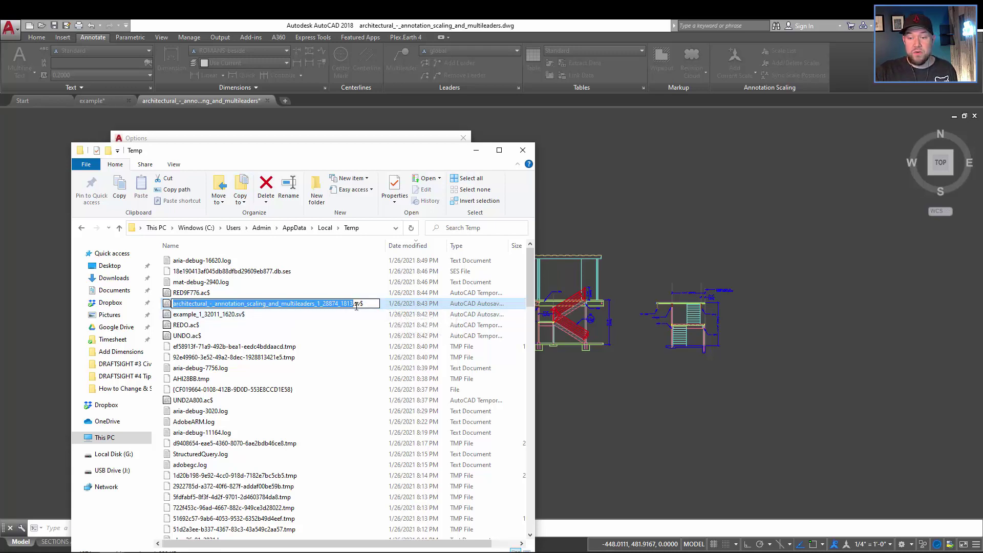
{"action": "right_click", "coordinate": [364, 306]}
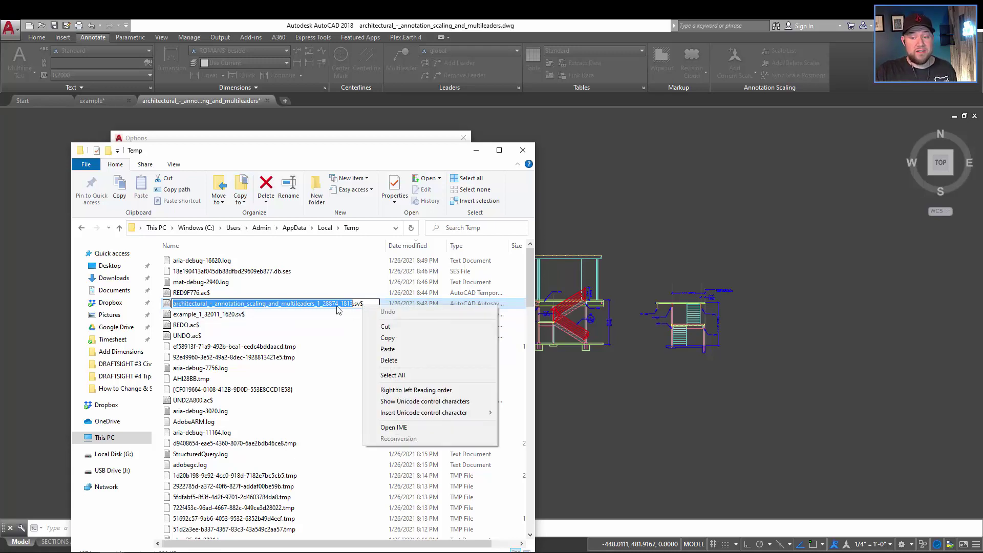
{"action": "left_click", "coordinate": [360, 305]}
{"action": "key", "text": "shift+End"}
{"action": "key", "text": "BackSpace"}
{"action": "key", "text": "BackSpace"}
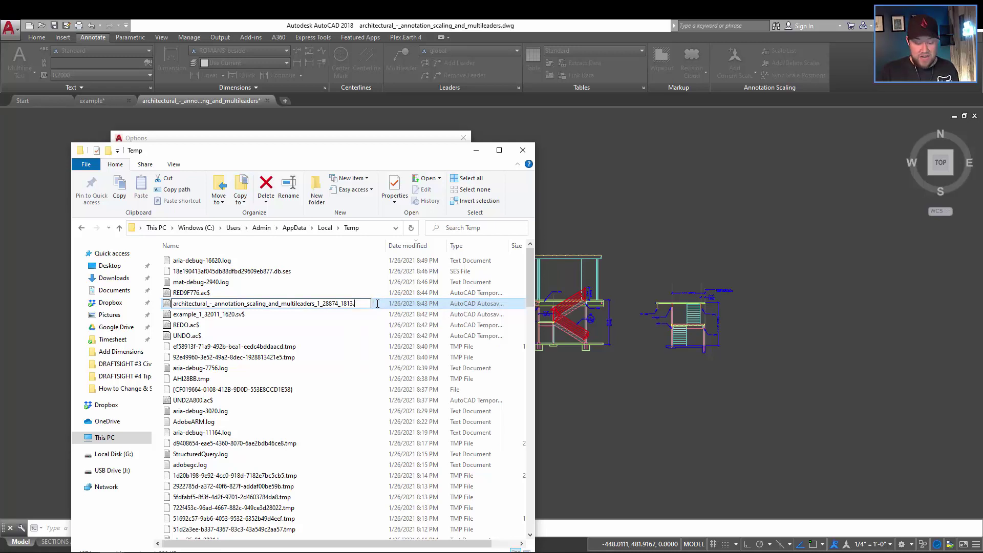
{"action": "type", "text": "dwg"}
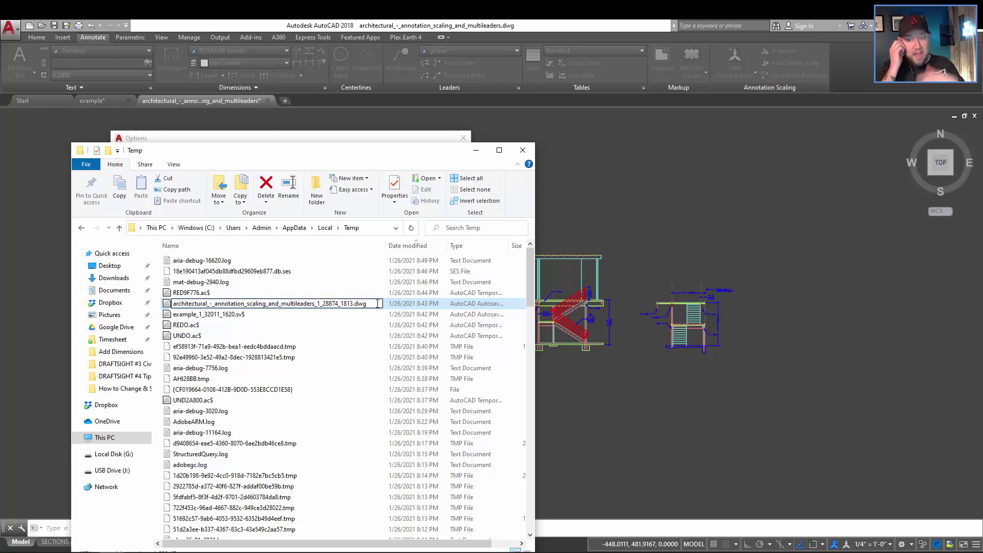
{"action": "key", "text": "Return"}
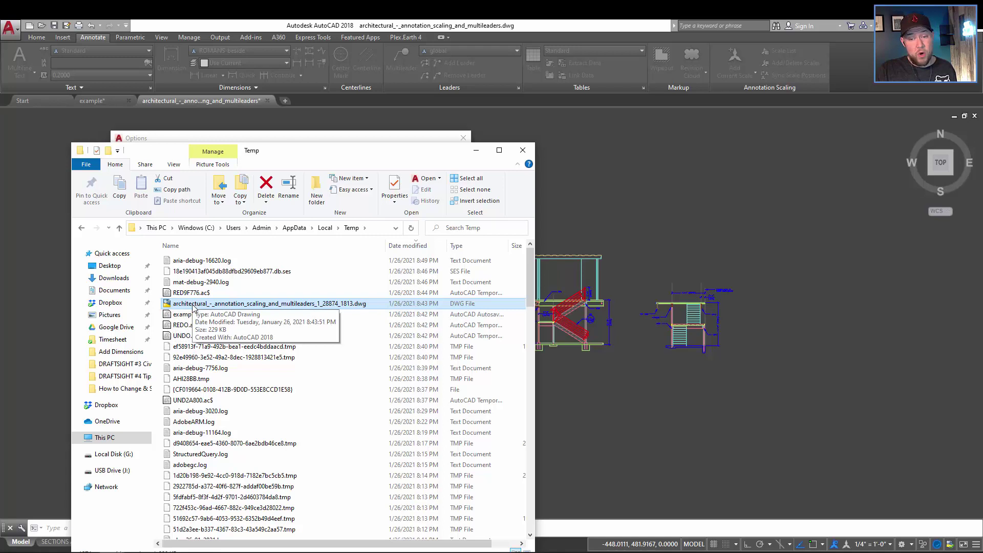
{"action": "mouse_move", "coordinate": [215, 307]}
{"action": "left_mouse_down"}
{"action": "mouse_move", "coordinate": [399, 97]}
{"action": "mouse_move", "coordinate": [424, 27]}
{"action": "mouse_move", "coordinate": [395, 138]}
{"action": "left_mouse_up"}
{"action": "left_click", "coordinate": [463, 138]}
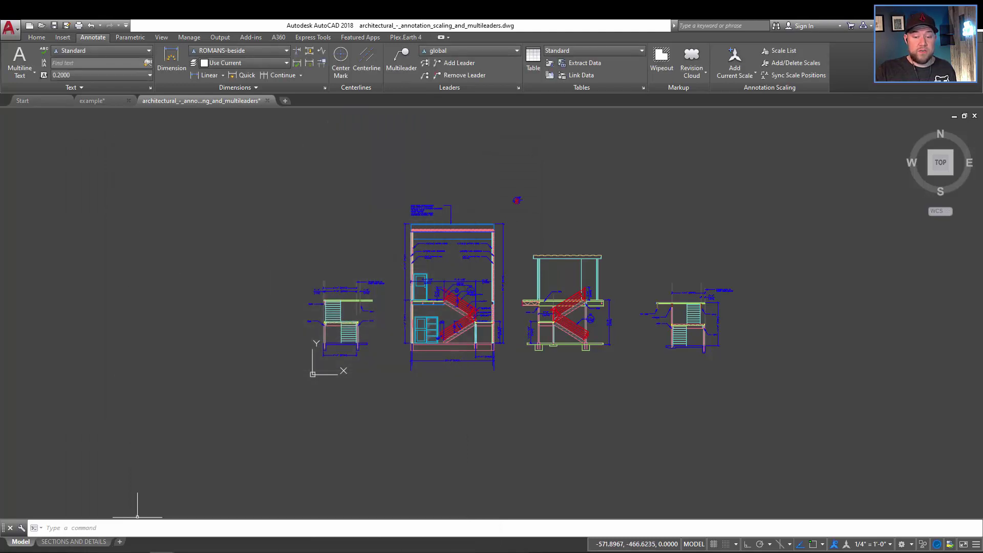
Step: Drag architectural_-_annotation_scaling_and_multileaders_1_28874_1813.dwg from Temp onto AutoCAD to open it
{"action": "mouse_move", "coordinate": [154, 552]}
{"action": "left_click", "coordinate": [154, 517]}
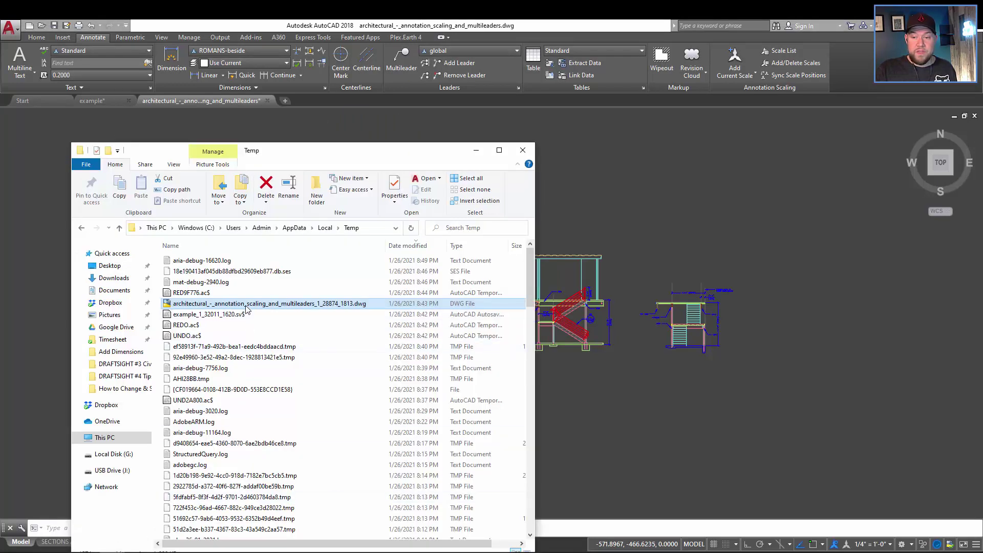
{"action": "left_click_drag", "start_coordinate": [247, 306], "coordinate": [423, 29]}
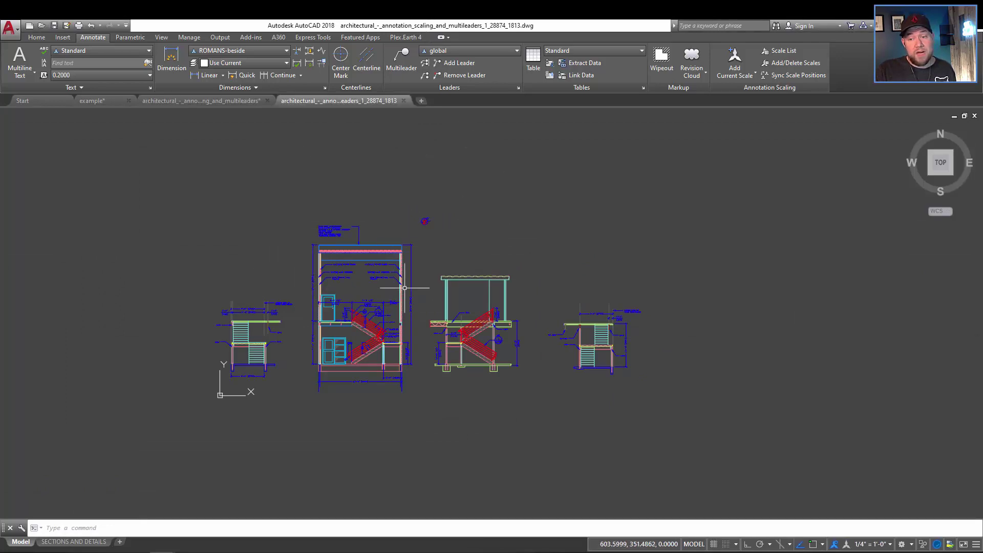
{"action": "middle_click_drag", "start_coordinate": [406, 283], "coordinate": [404, 259]}
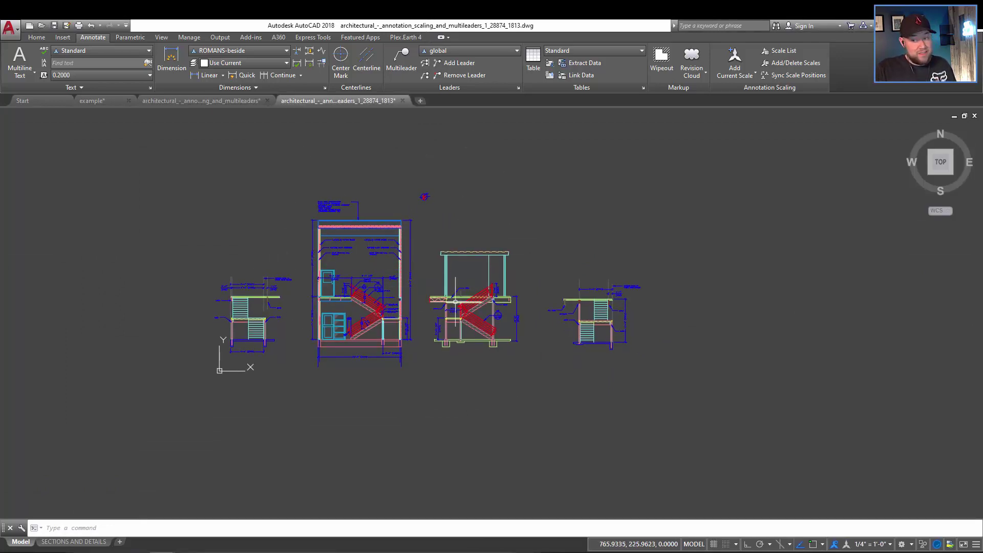
{"action": "middle_click_drag", "start_coordinate": [463, 263], "coordinate": [436, 281]}
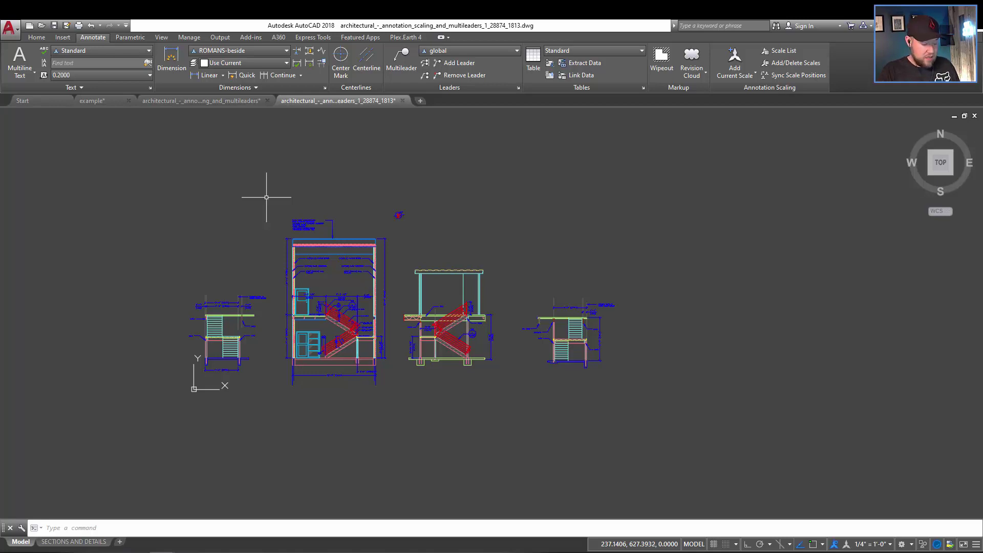
Step: Open the Drawing Recovery Manager with DRAWINGRECOVERY and view the LAYOUT EXAMPLE backup details
{"action": "type", "text": "d"}
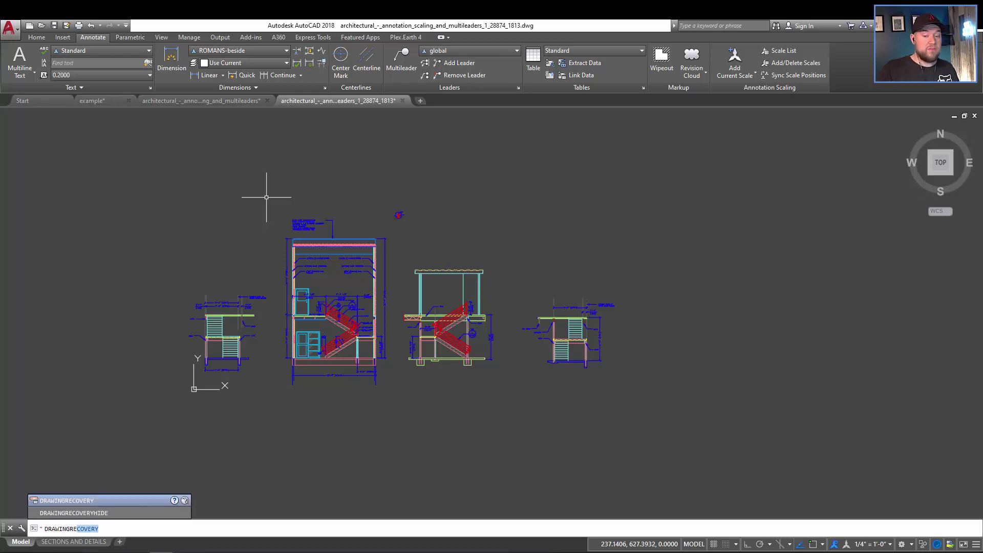
{"action": "key", "text": "Return"}
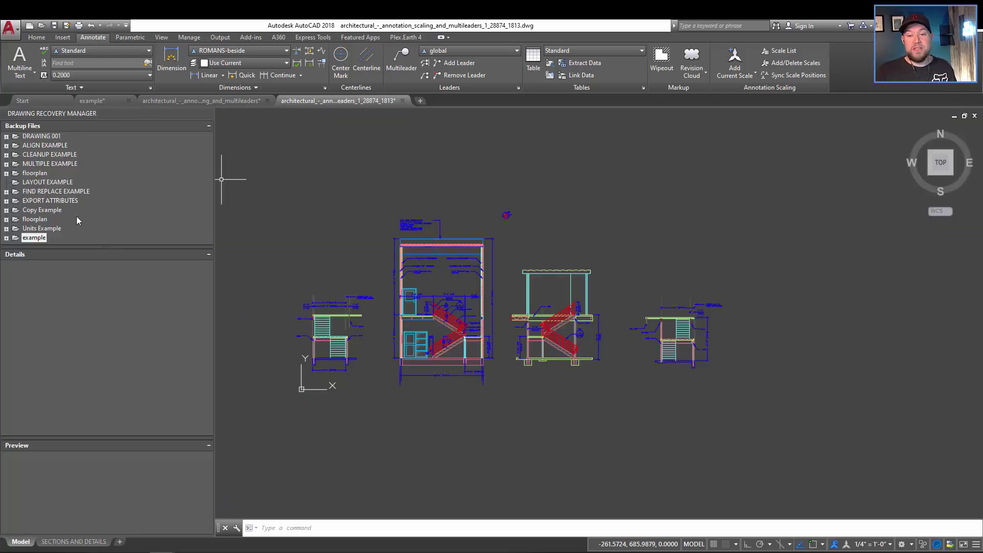
{"action": "left_click", "coordinate": [71, 183]}
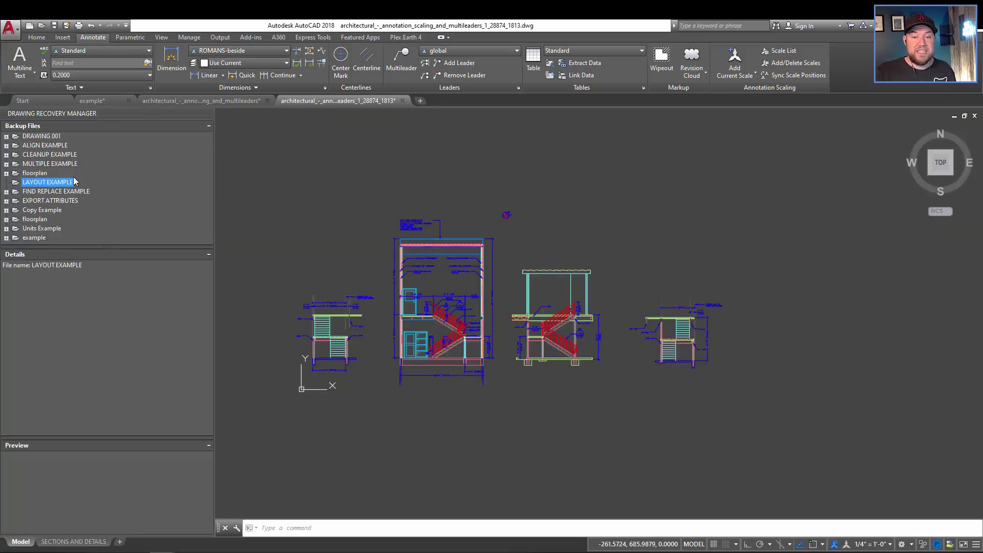
Step: Expand the backup groups and show details and preview of FIND REPLACE EXAMPLE.bak (264 KB)
{"action": "left_click", "coordinate": [6, 238]}
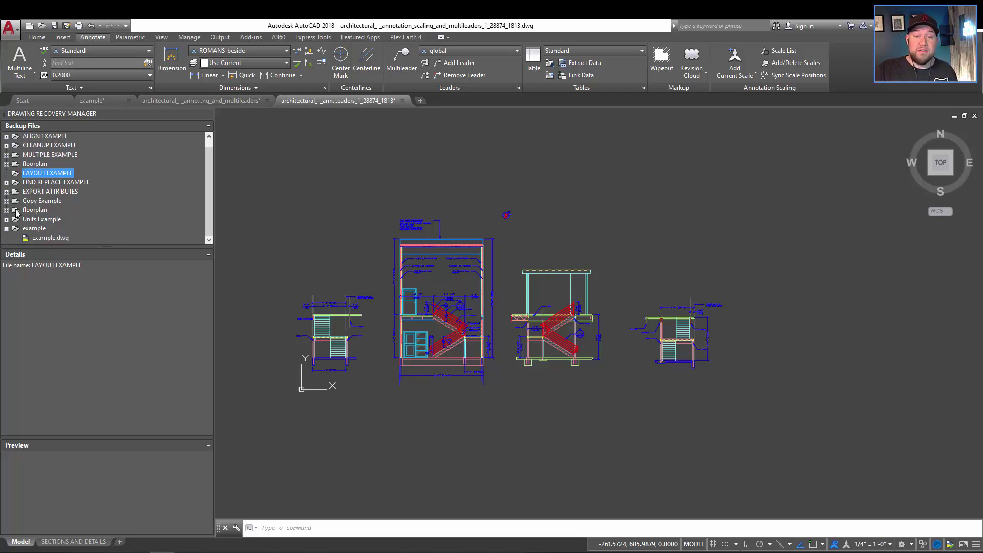
{"action": "left_click", "coordinate": [6, 219]}
{"action": "left_click", "coordinate": [7, 210]}
{"action": "left_click", "coordinate": [6, 182]}
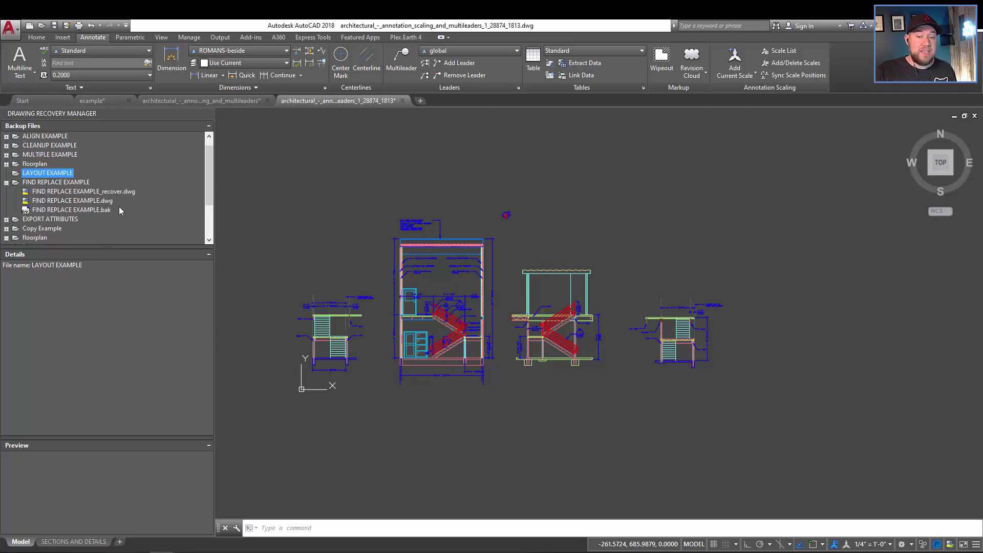
{"action": "left_click", "coordinate": [107, 210]}
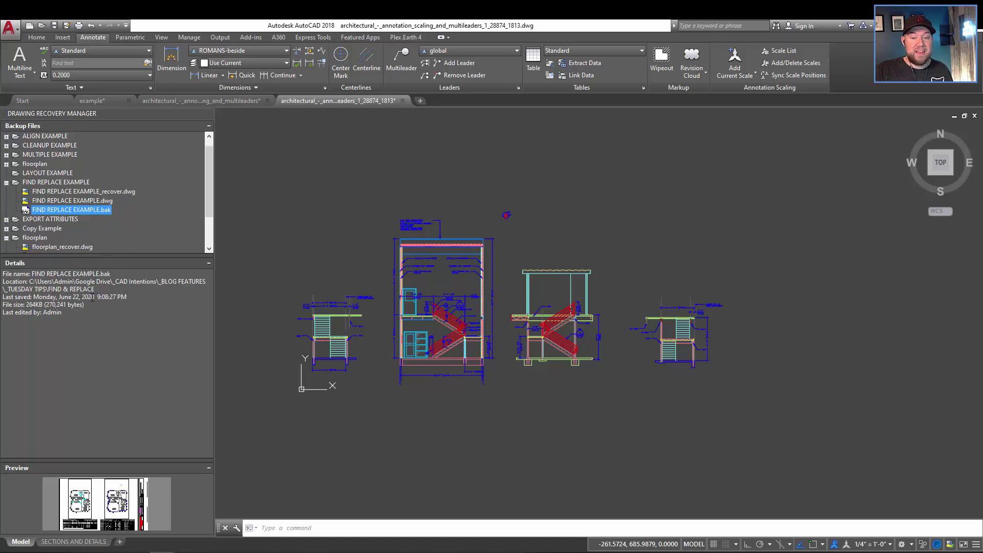
Step: Review the Open/Properties actions for FIND REPLACE EXAMPLE.bak and FIND REPLACE EXAMPLE_recover.dwg (272 KB)
{"action": "right_click", "coordinate": [76, 211]}
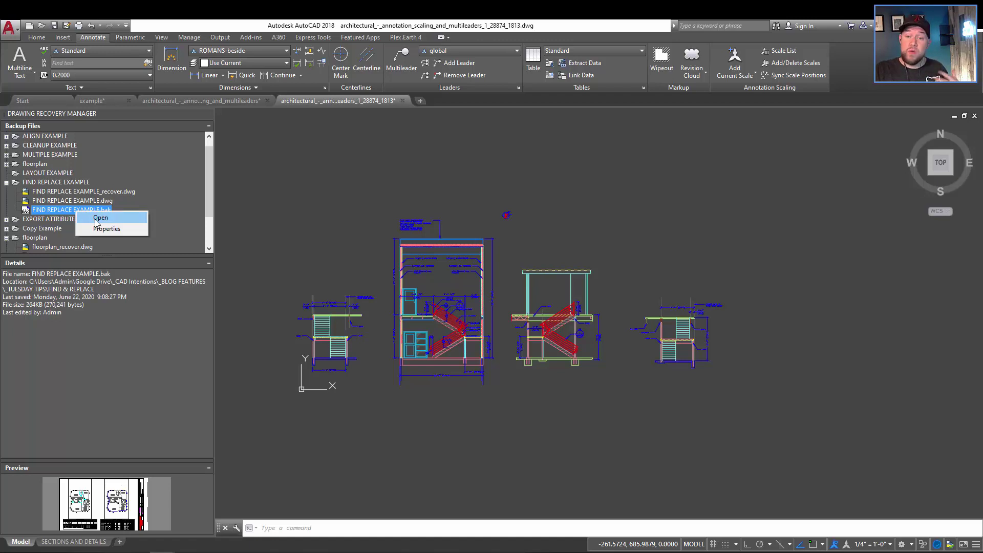
{"action": "right_click", "coordinate": [96, 192]}
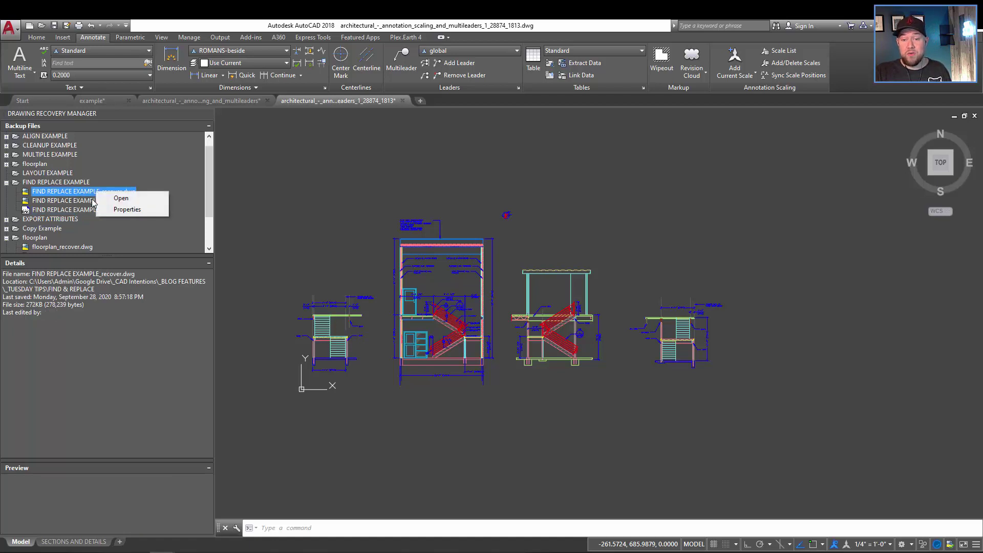
{"action": "left_click", "coordinate": [312, 210]}
{"action": "left_click", "coordinate": [281, 245]}
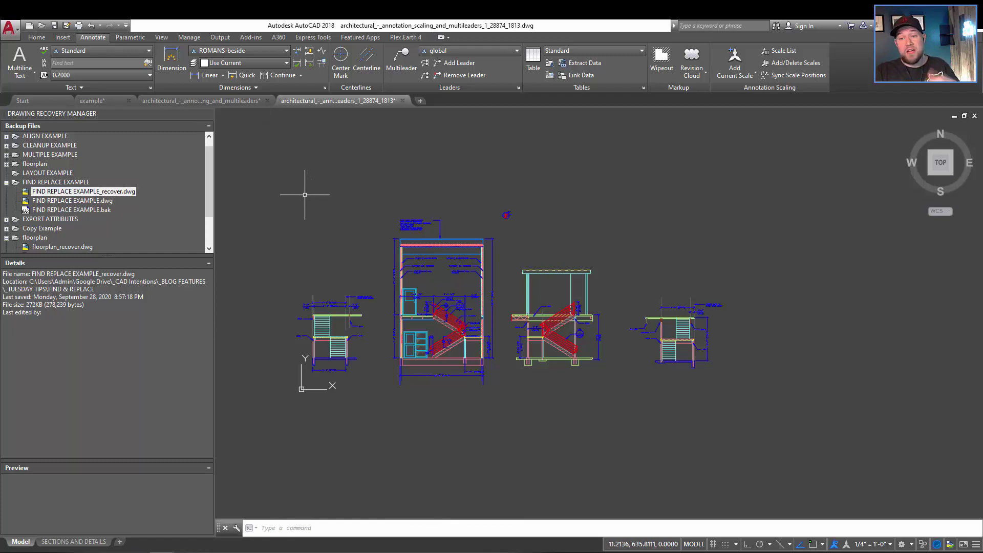
Step: Open the annotation scaling drawing's file location, the _CAD Demo folder, in File Explorer
{"action": "left_click", "coordinate": [224, 105]}
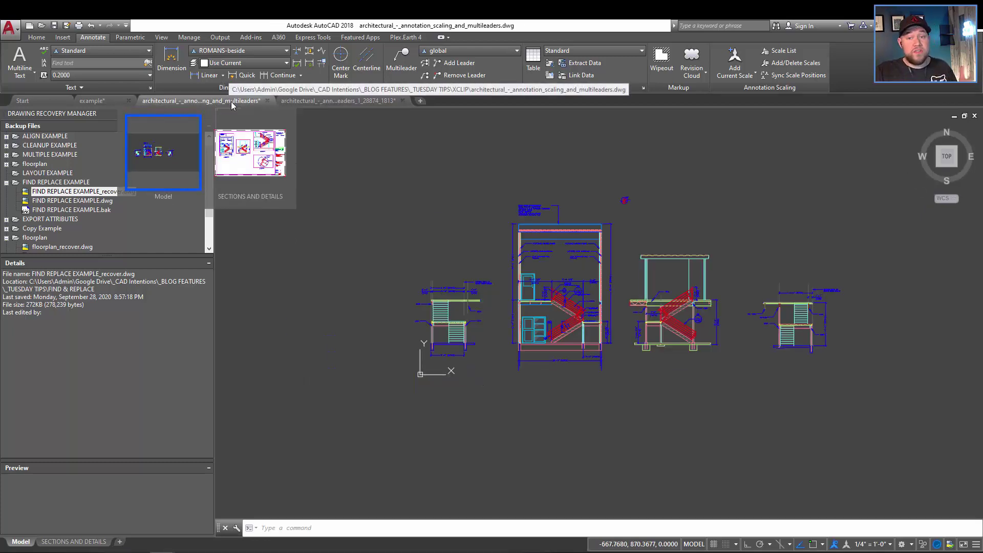
{"action": "right_click", "coordinate": [231, 106]}
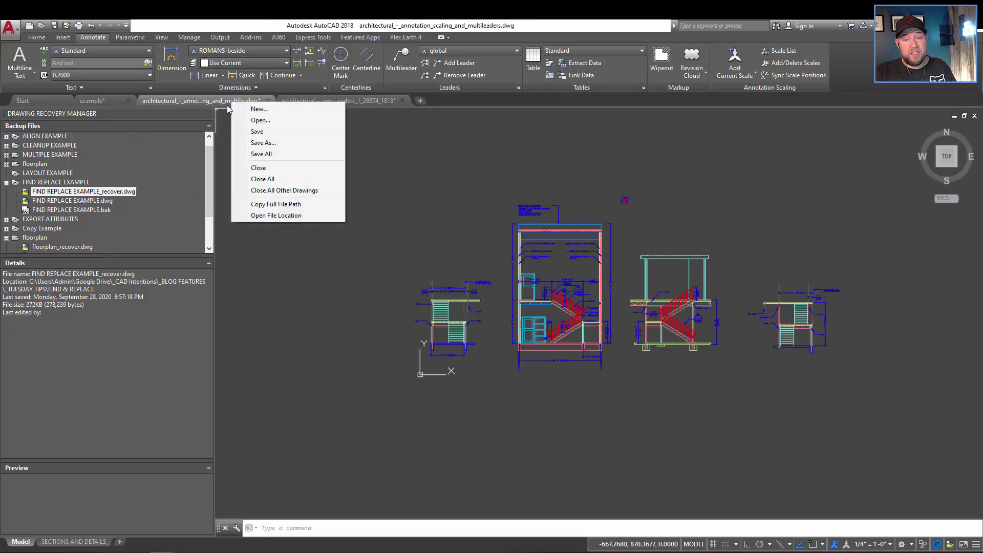
{"action": "left_click", "coordinate": [281, 216]}
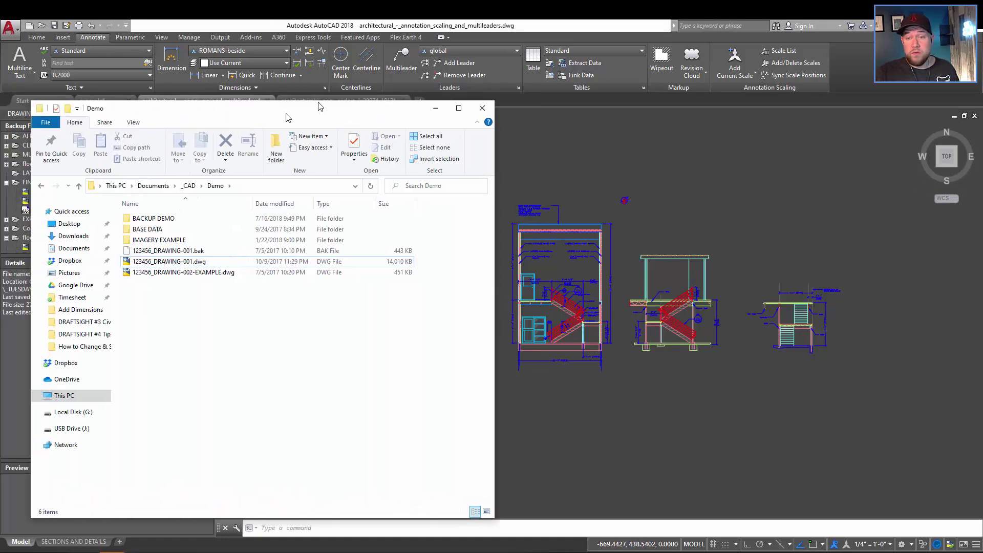
{"action": "left_click_drag", "start_coordinate": [321, 97], "coordinate": [369, 64]}
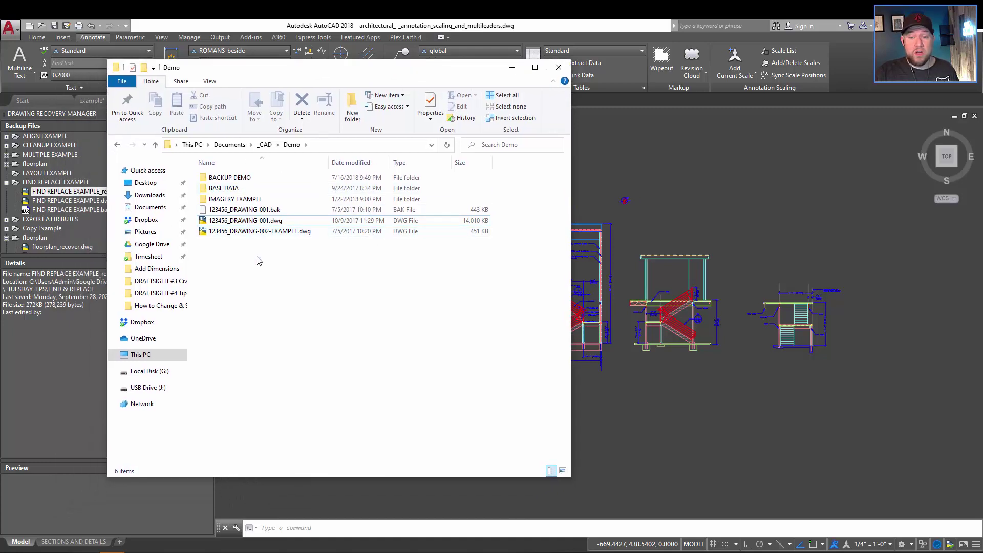
Step: Compare 123456_DRAWING-001.bak (443 KB) with its .dwg and select the backup
{"action": "left_click", "coordinate": [266, 211]}
{"action": "left_click", "coordinate": [300, 221]}
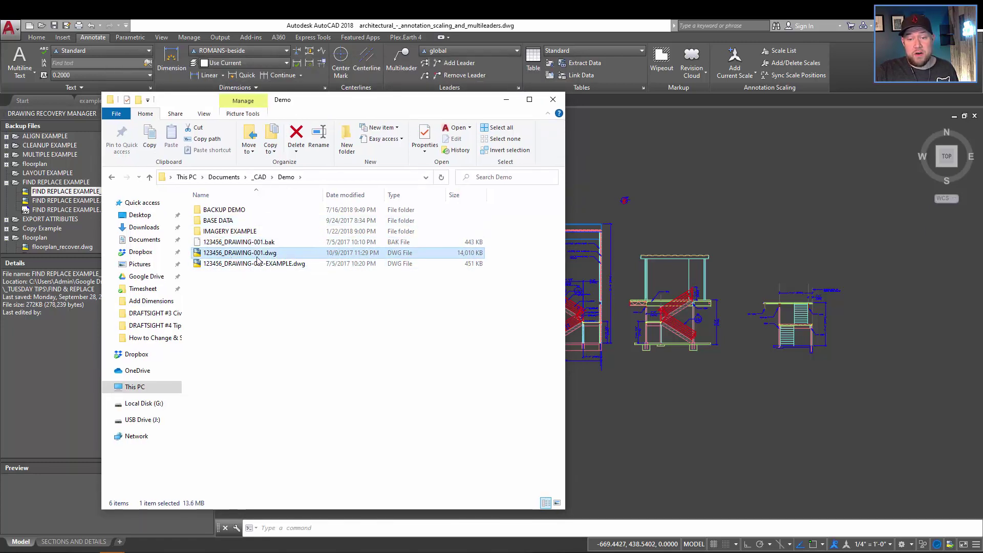
{"action": "left_click", "coordinate": [217, 243]}
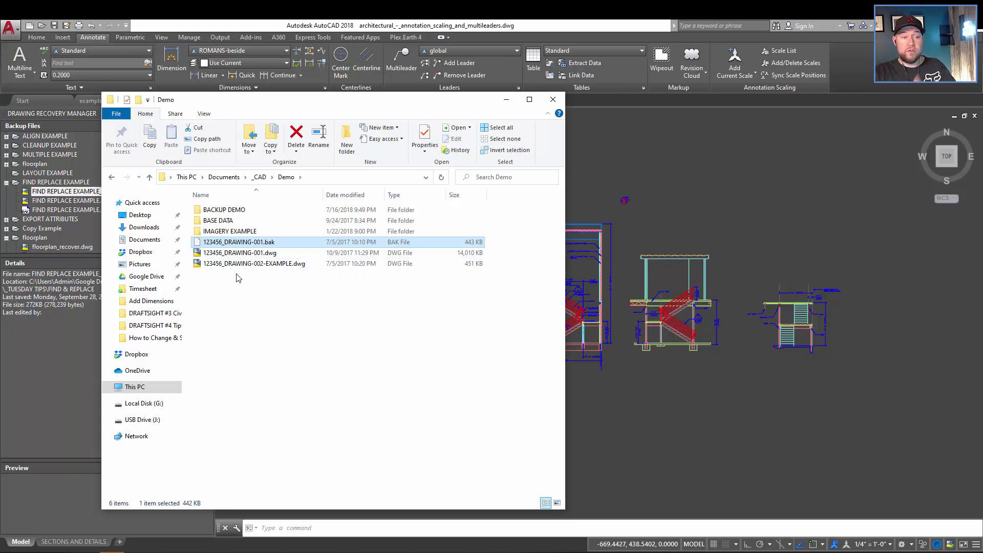
Step: Rename 123456_DRAWING-001.bak to .dwg, accepting the extension change and the '(2)' name
{"action": "right_click", "coordinate": [256, 247]}
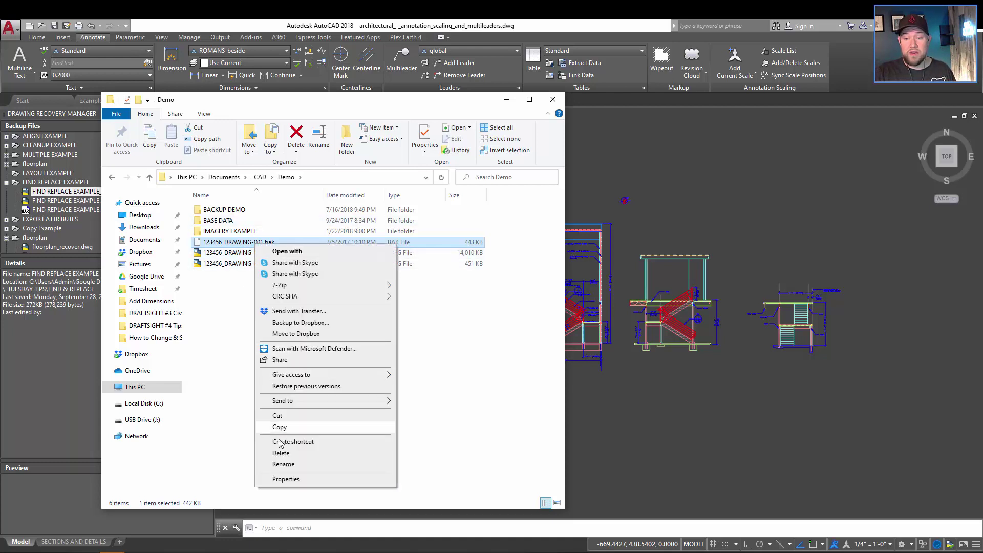
{"action": "left_click", "coordinate": [284, 464]}
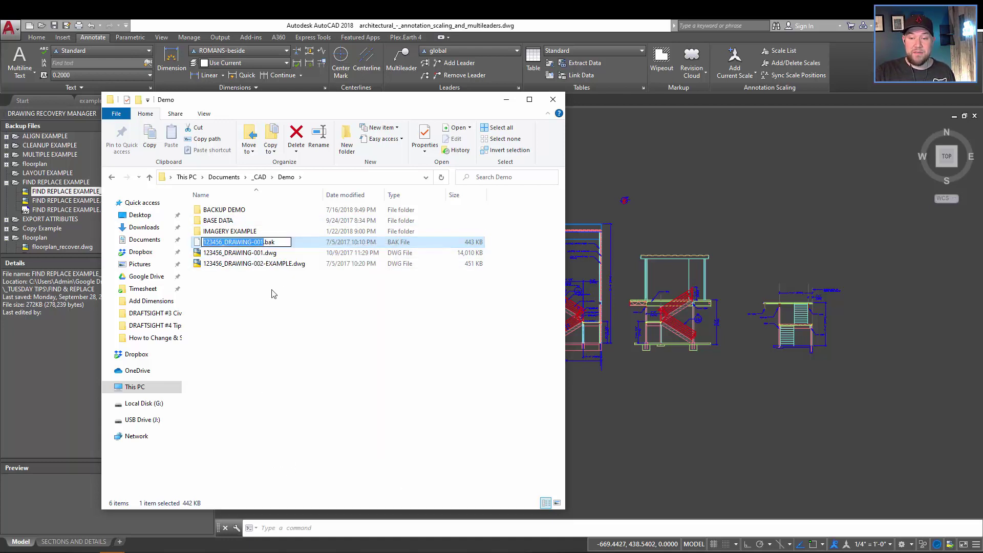
{"action": "key", "text": "End"}
{"action": "key", "text": "BackSpace"}
{"action": "key", "text": "BackSpace"}
{"action": "key", "text": "BackSpace"}
{"action": "type", "text": "dwg"}
{"action": "key", "text": "Return"}
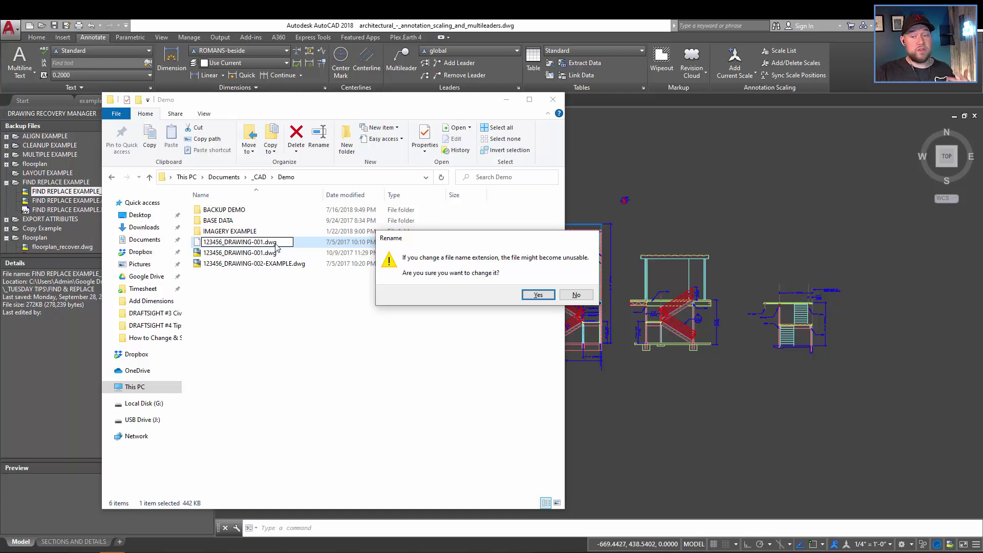
{"action": "left_click", "coordinate": [538, 295]}
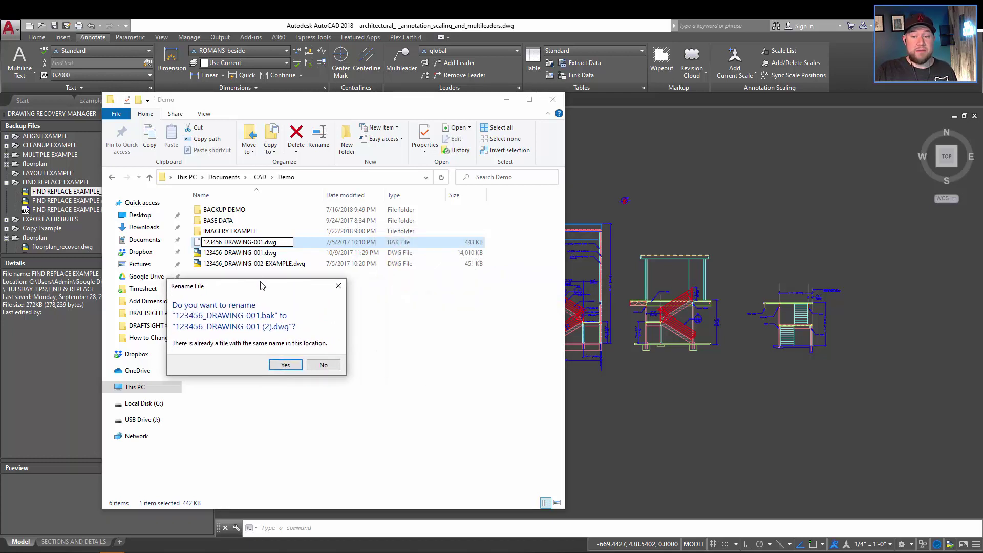
{"action": "left_click", "coordinate": [285, 365]}
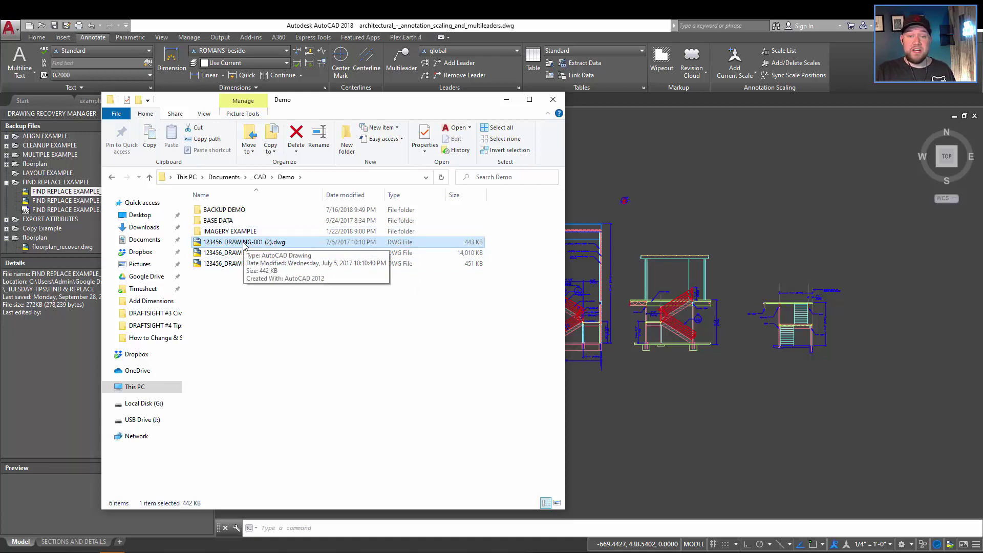
Step: Bring AutoCAD in front of File Explorer, showing the Drawing Recovery Manager and stair drawing again
{"action": "left_click", "coordinate": [609, 147]}
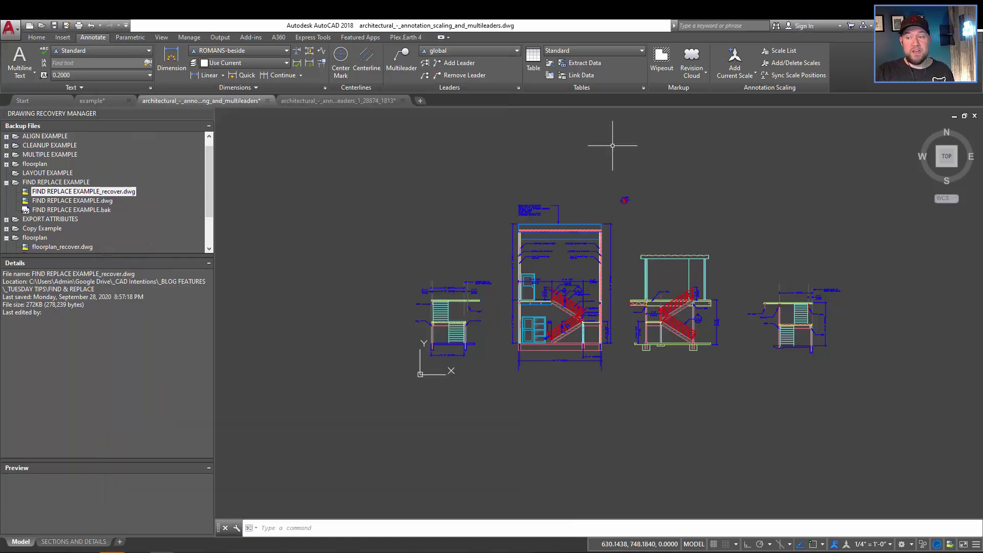